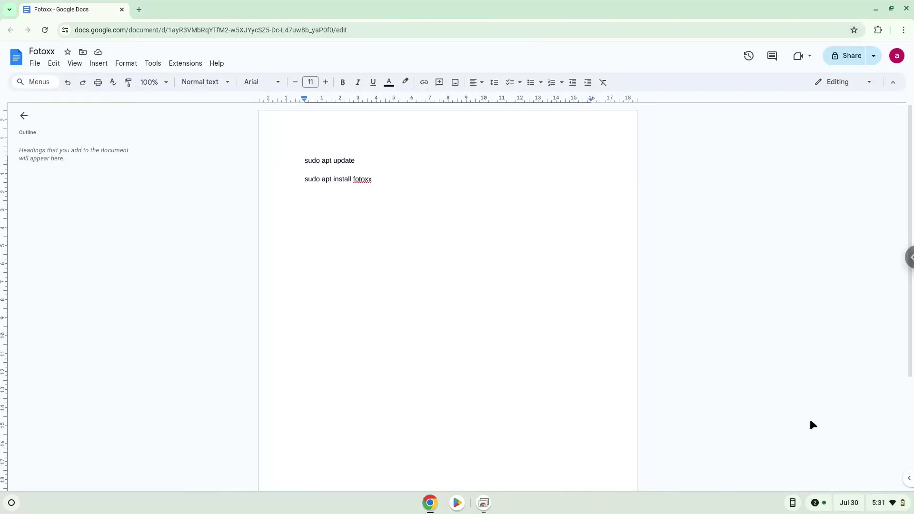
Open ChromeOS Settings from Quick Settings and go to the About ChromeOS page
{"action": "left_click", "coordinate": [889, 503]}
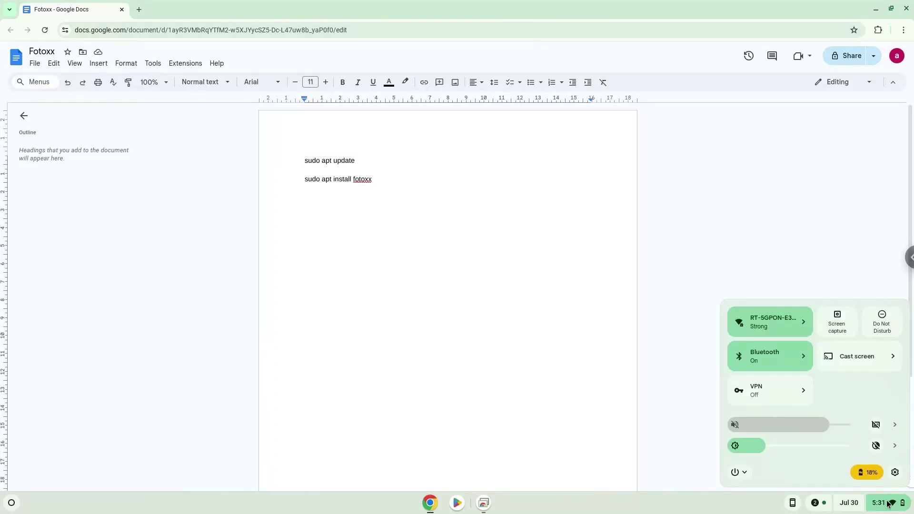
{"action": "left_click", "coordinate": [895, 473]}
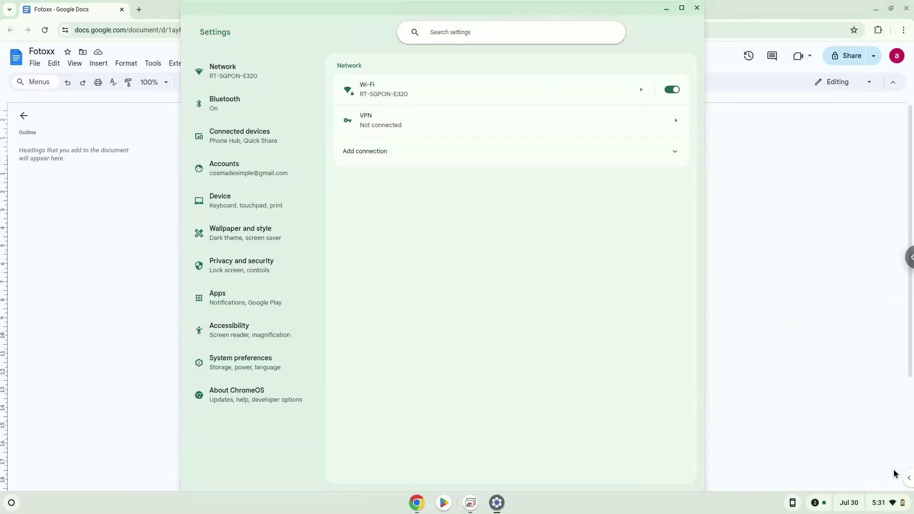
{"action": "left_click", "coordinate": [273, 401]}
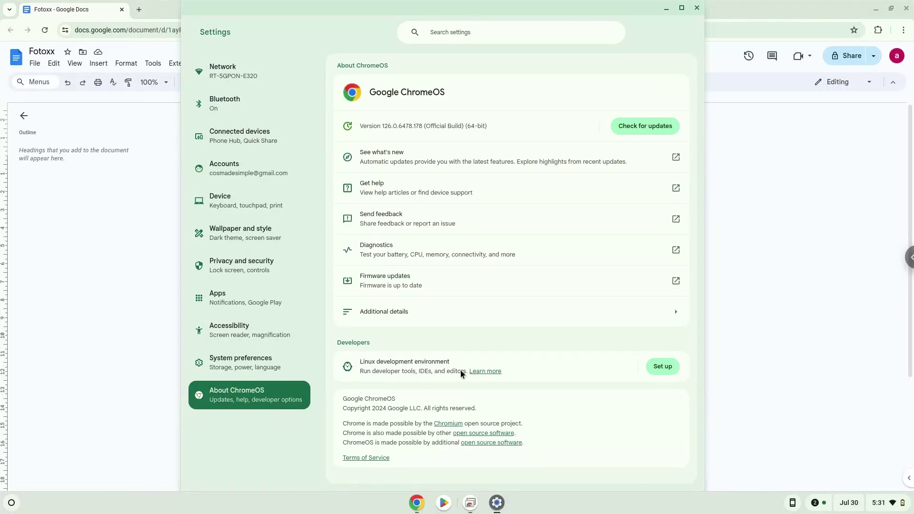
Set up and install the Linux development environment, then close the terminal it opened
{"action": "left_click", "coordinate": [661, 372]}
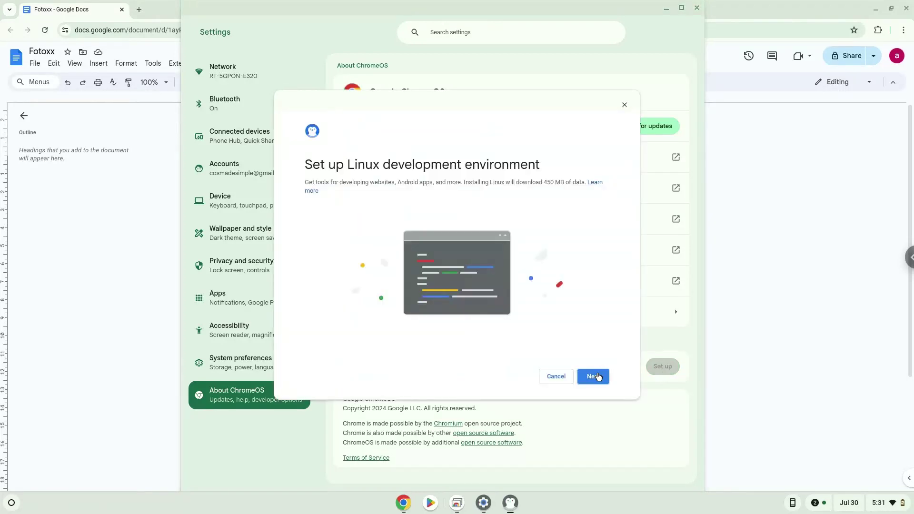
{"action": "left_click", "coordinate": [594, 377]}
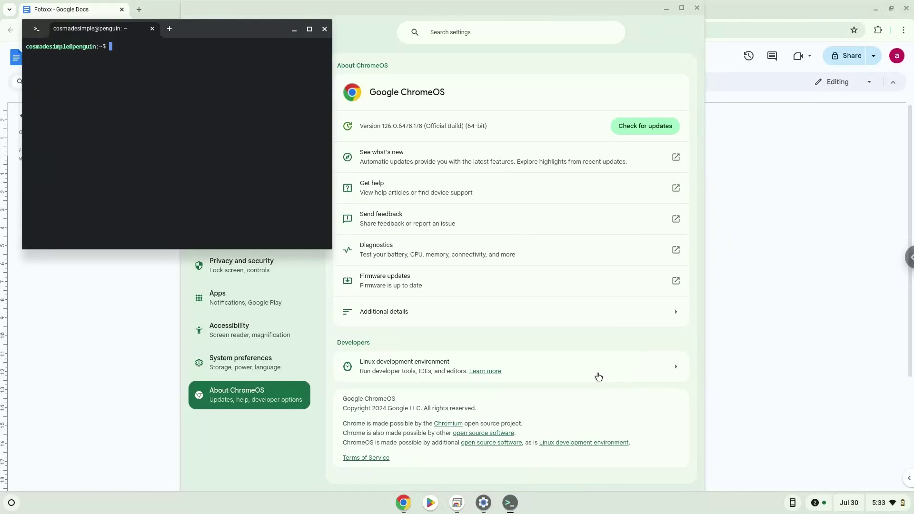
{"action": "left_click", "coordinate": [324, 30]}
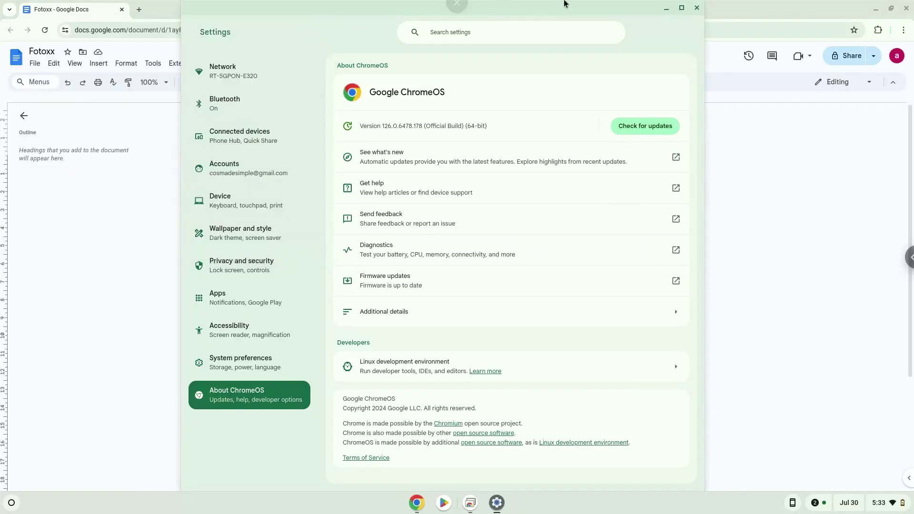
Close Settings, copy the 'sudo apt update' line from the document, and launch Terminal
{"action": "left_click", "coordinate": [697, 9]}
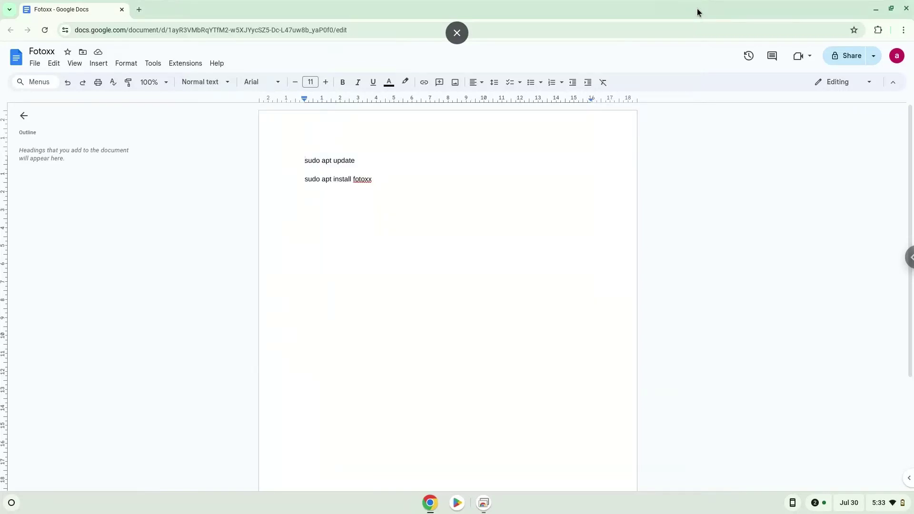
{"action": "triple_click", "coordinate": [334, 160]}
{"action": "right_click", "coordinate": [334, 160]}
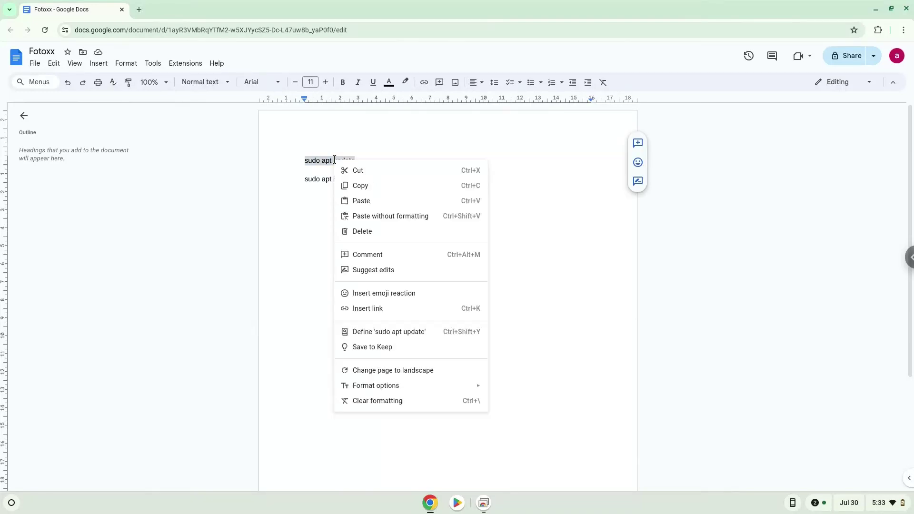
{"action": "left_click", "coordinate": [364, 187]}
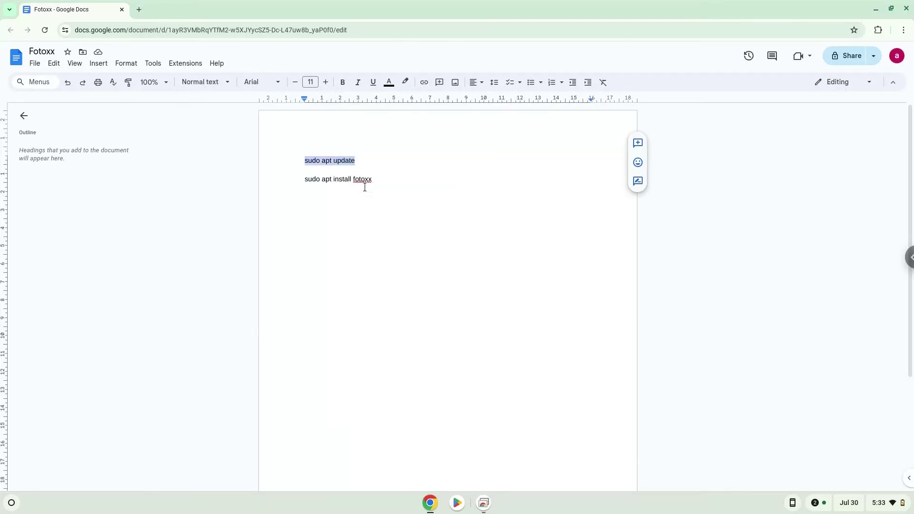
{"action": "left_click", "coordinate": [10, 503]}
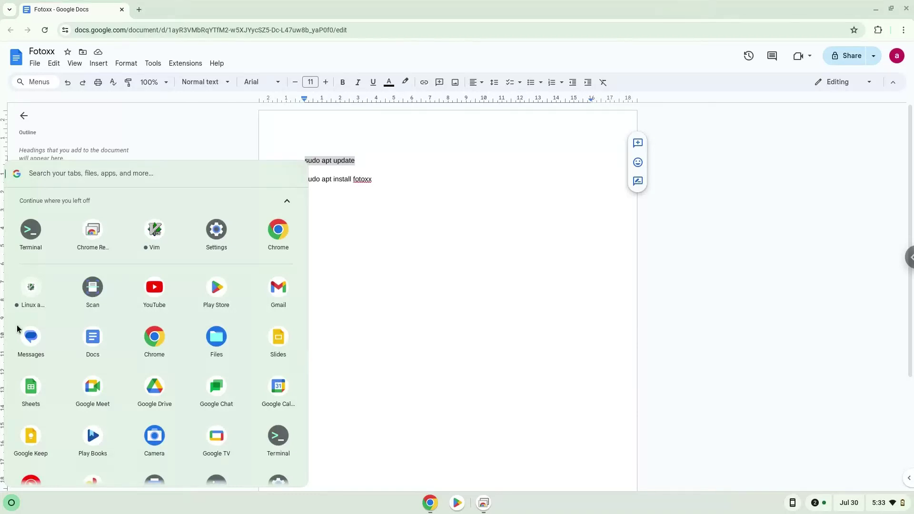
{"action": "left_click", "coordinate": [31, 244]}
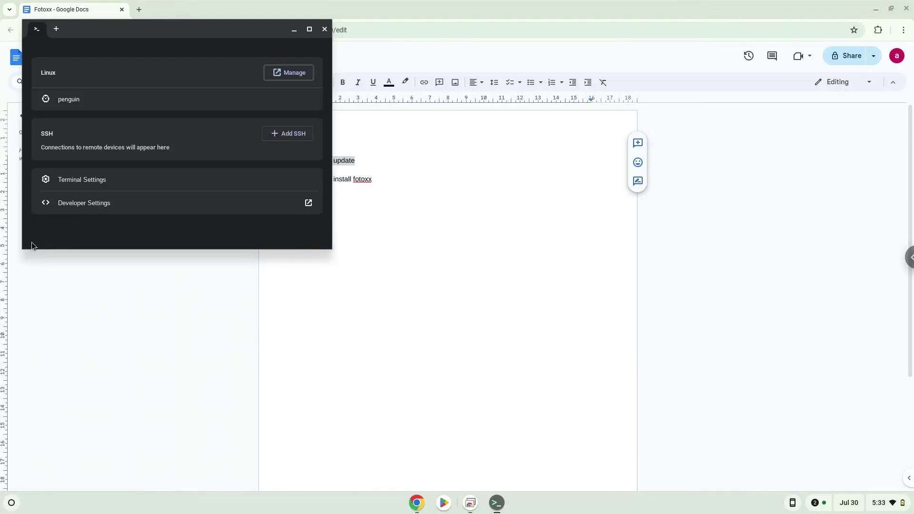
Maximize the Terminal window to fill the screen
{"action": "double_click", "coordinate": [174, 27]}
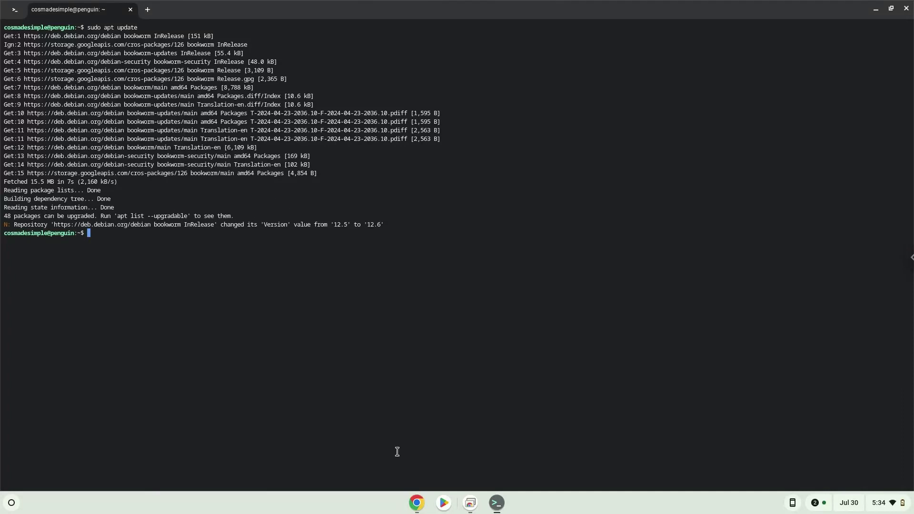
Bring the Fotoxx document forward and copy its 'sudo apt install fotoxx' line
{"action": "left_click", "coordinate": [419, 502]}
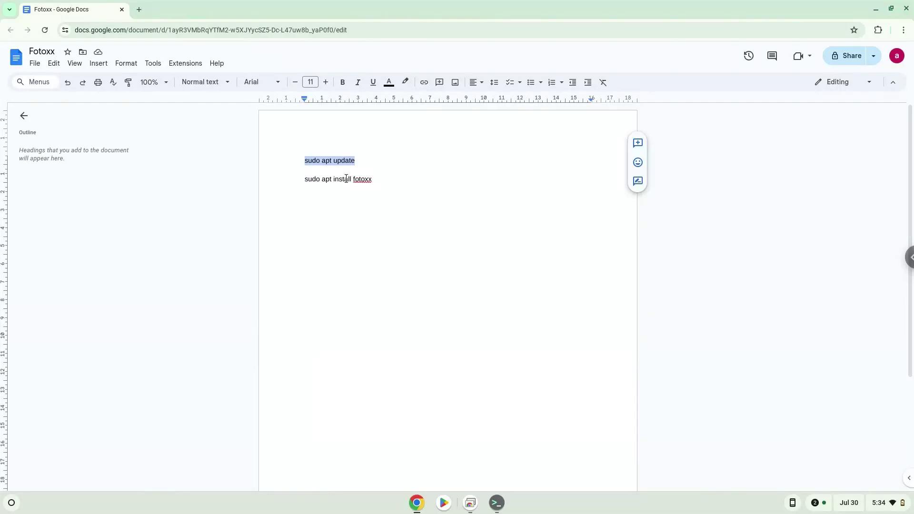
{"action": "triple_click", "coordinate": [347, 178]}
{"action": "right_click", "coordinate": [346, 178]}
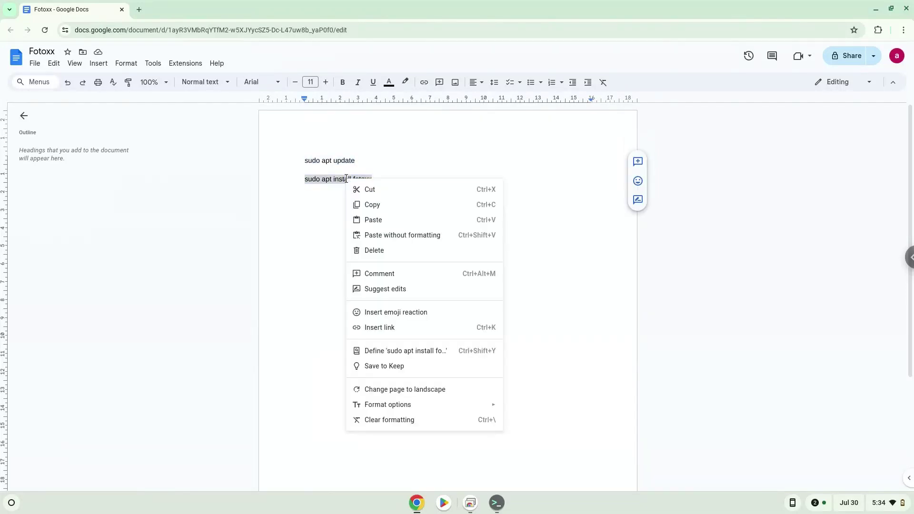
{"action": "left_click", "coordinate": [375, 207]}
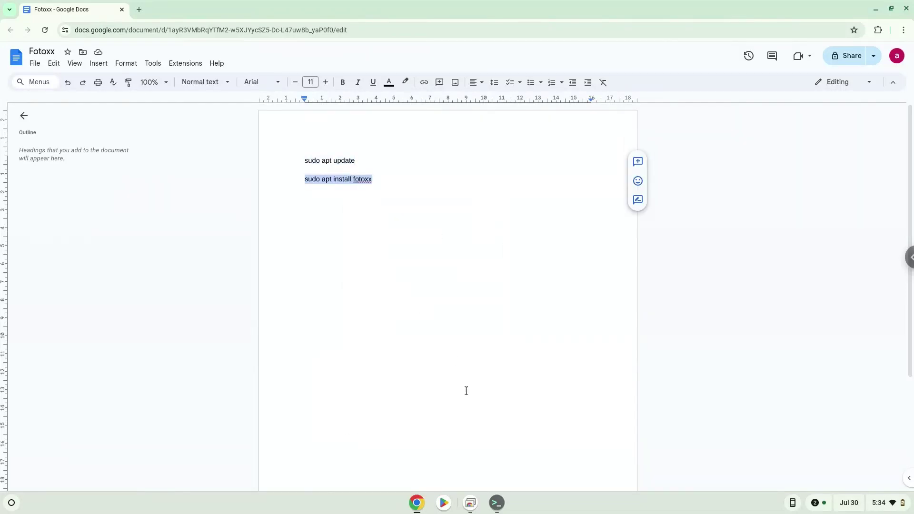
Paste and run 'sudo apt install fotoxx', accept the [Y/n] prompt, then close Terminal
{"action": "left_click", "coordinate": [498, 503]}
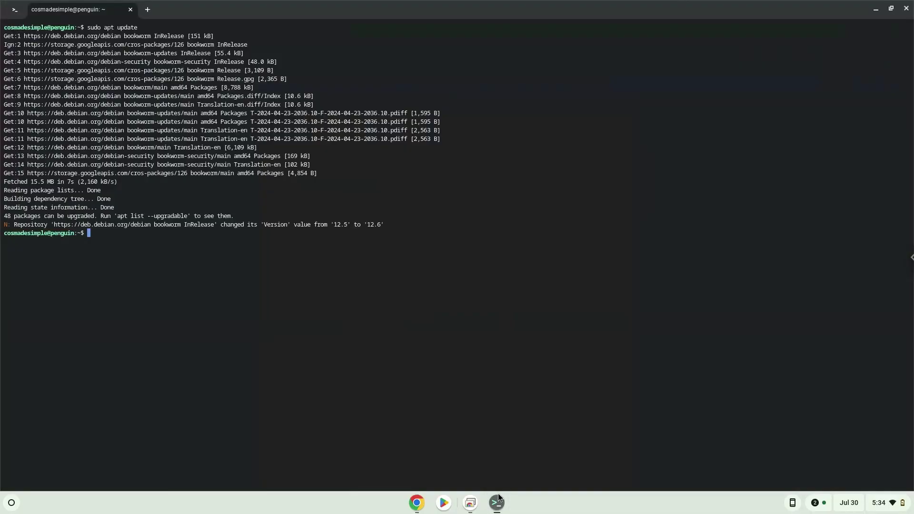
{"action": "right_click", "coordinate": [451, 369]}
{"action": "key", "text": "Return"}
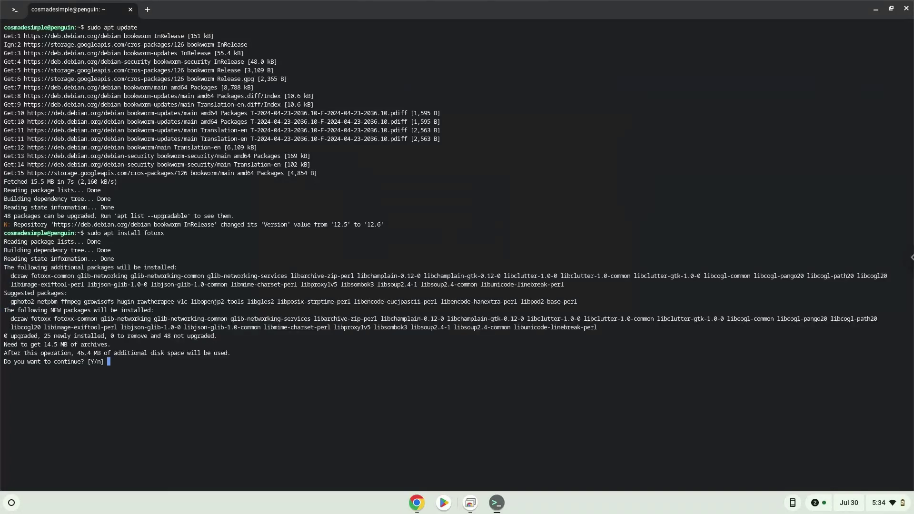
{"action": "key", "text": "Return"}
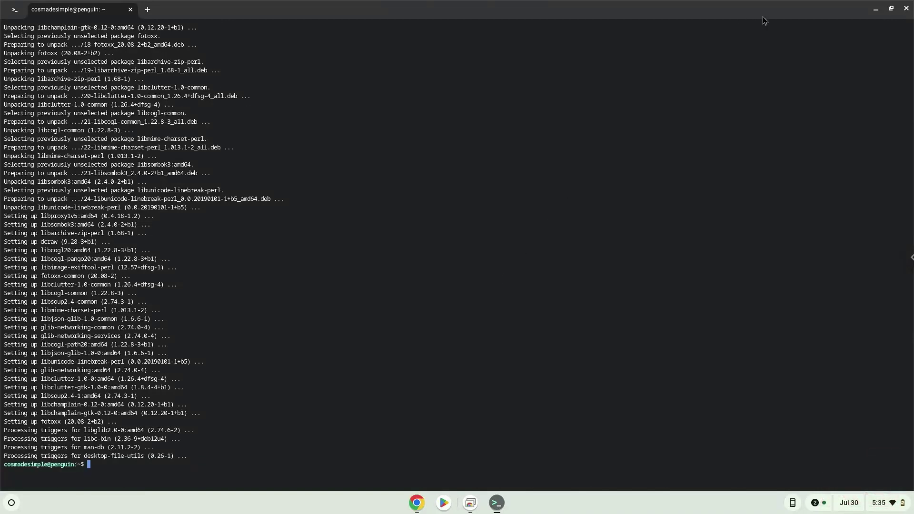
{"action": "left_click", "coordinate": [905, 8]}
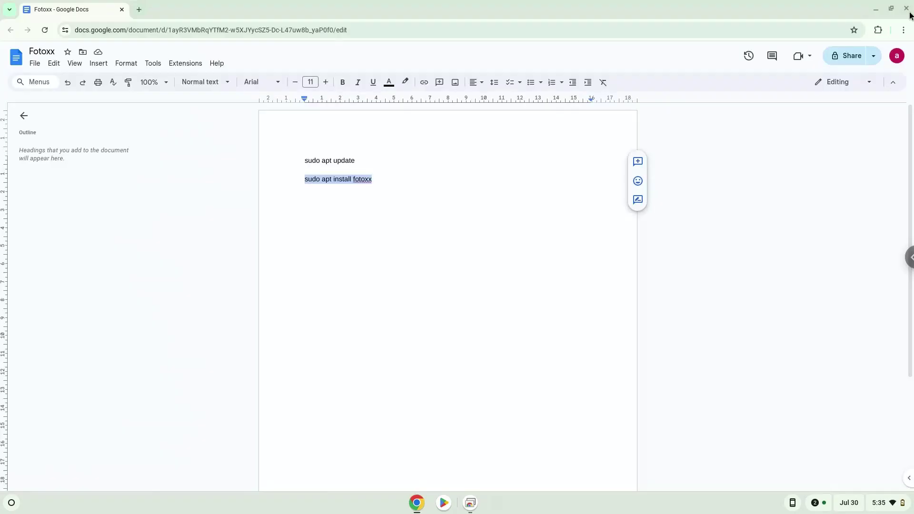
Minimize the document window and launch Fotoxx from the Launcher app list
{"action": "left_click", "coordinate": [877, 12]}
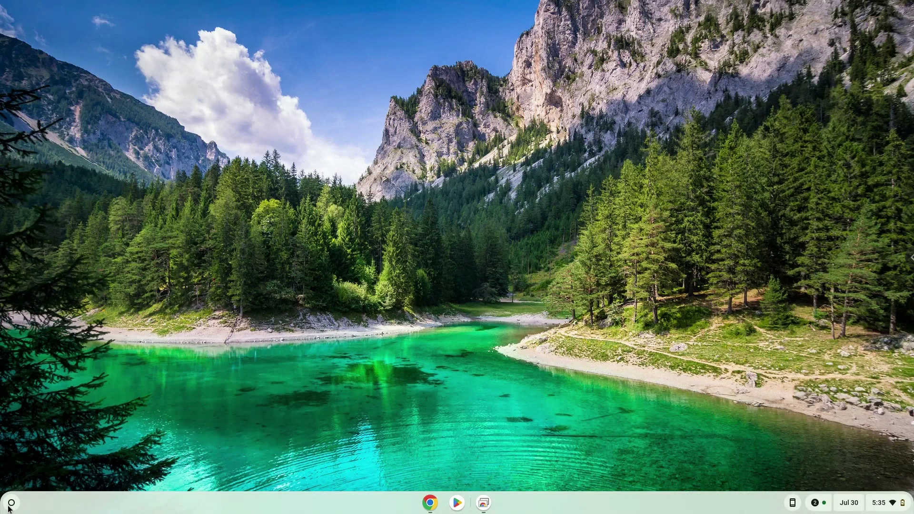
{"action": "left_click", "coordinate": [11, 503]}
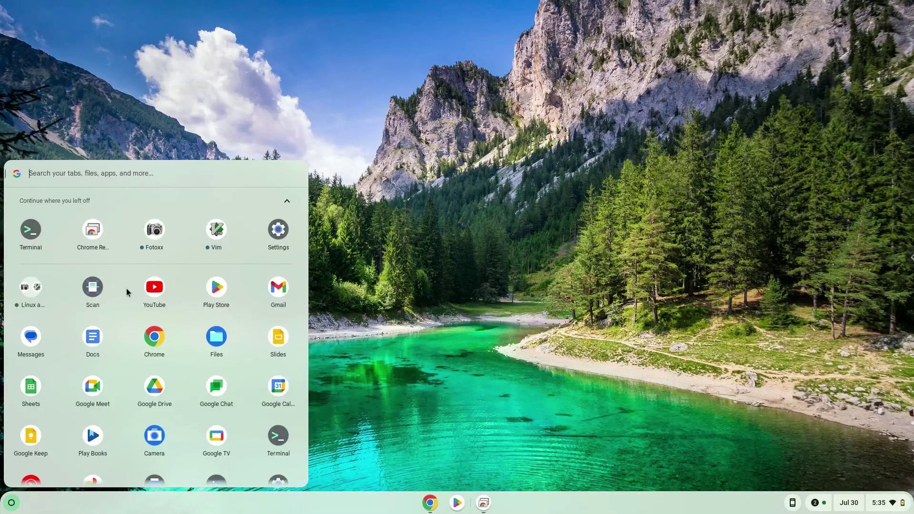
{"action": "left_click", "coordinate": [152, 232]}
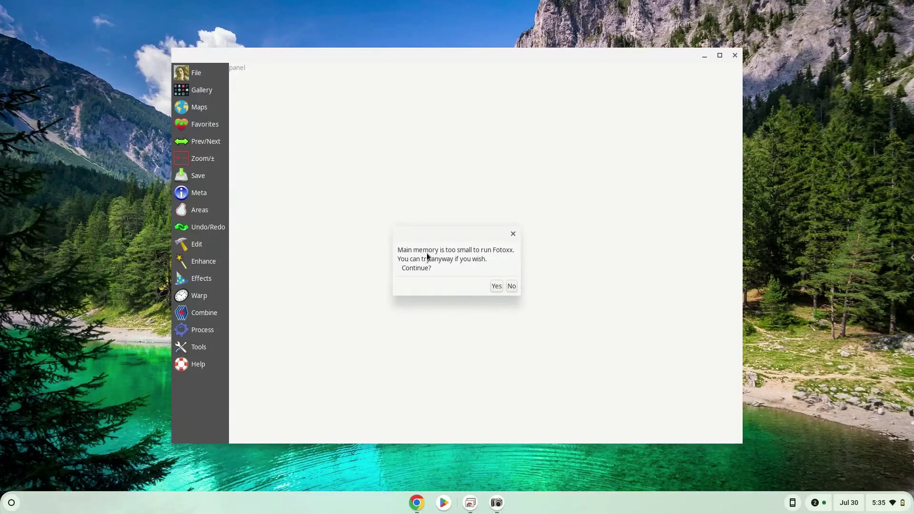
Answer Yes to the 'Main memory is too small' warning to keep Fotoxx running
{"action": "left_click", "coordinate": [495, 287]}
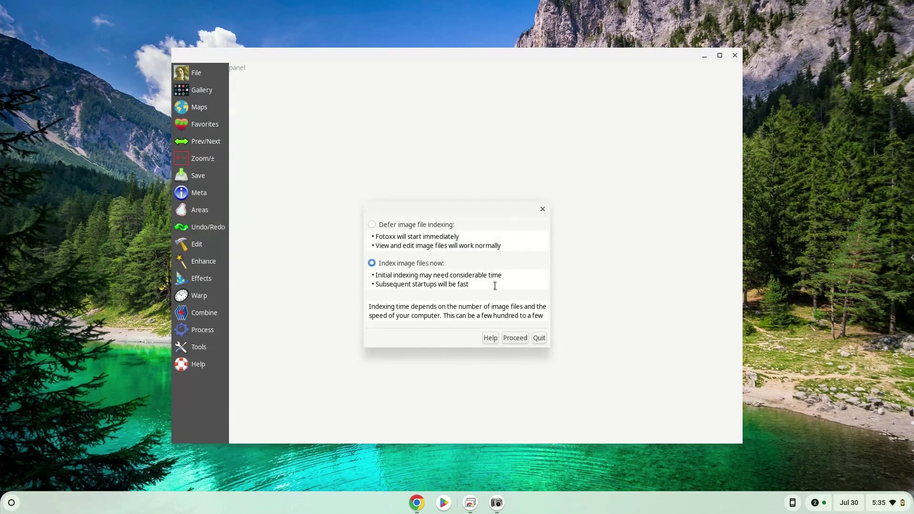